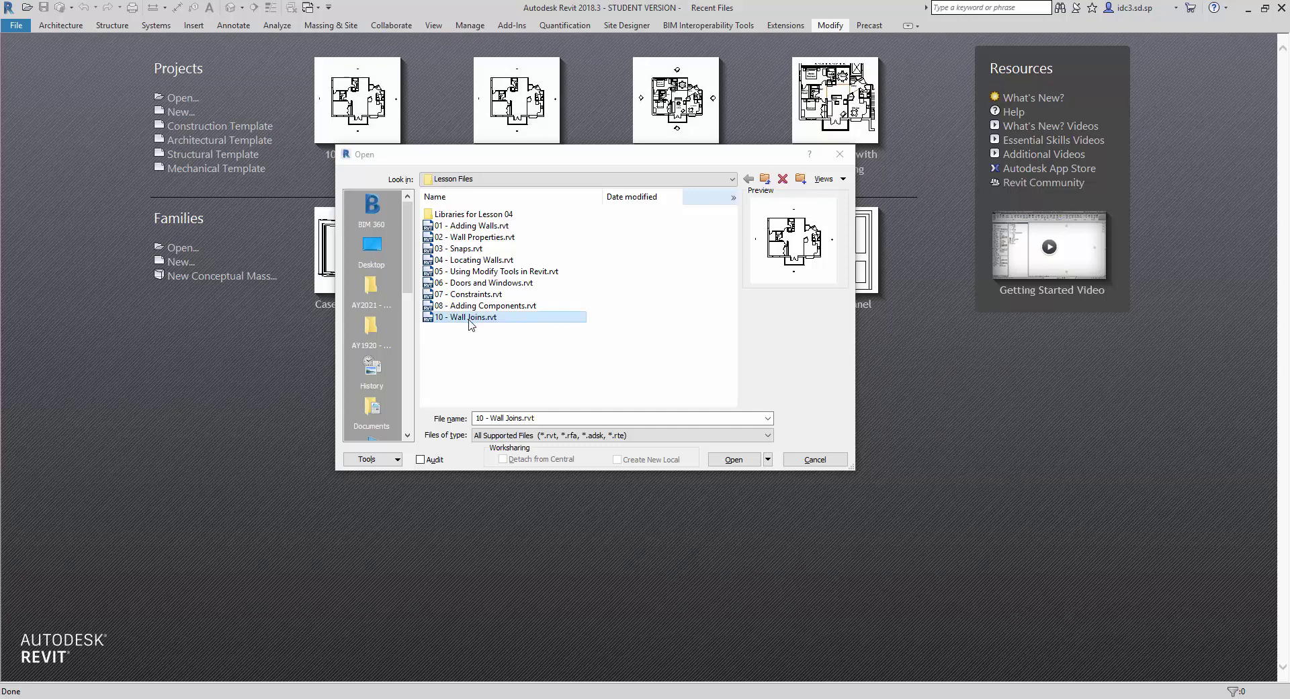
# - Open 10 - Wall Joins.rvt from the Lesson Files folder
pyautogui.doubleClick(469, 321)
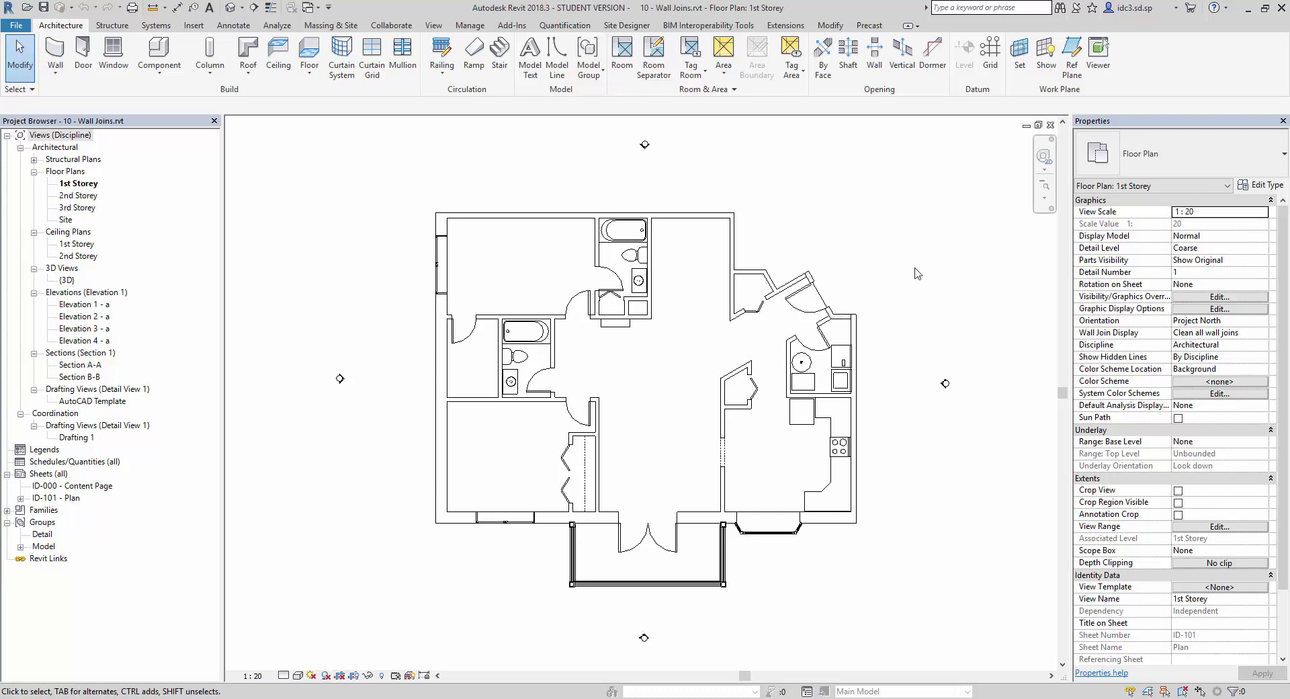
# - Zoom and pan to the untidy angled wall corners around the diagonal kitchen doorways
pyautogui.scroll(3, 864, 291)
pyautogui.scroll(2, 857, 295)
pyautogui.scroll(2, 850, 301)
pyautogui.scroll(2, 845, 306)
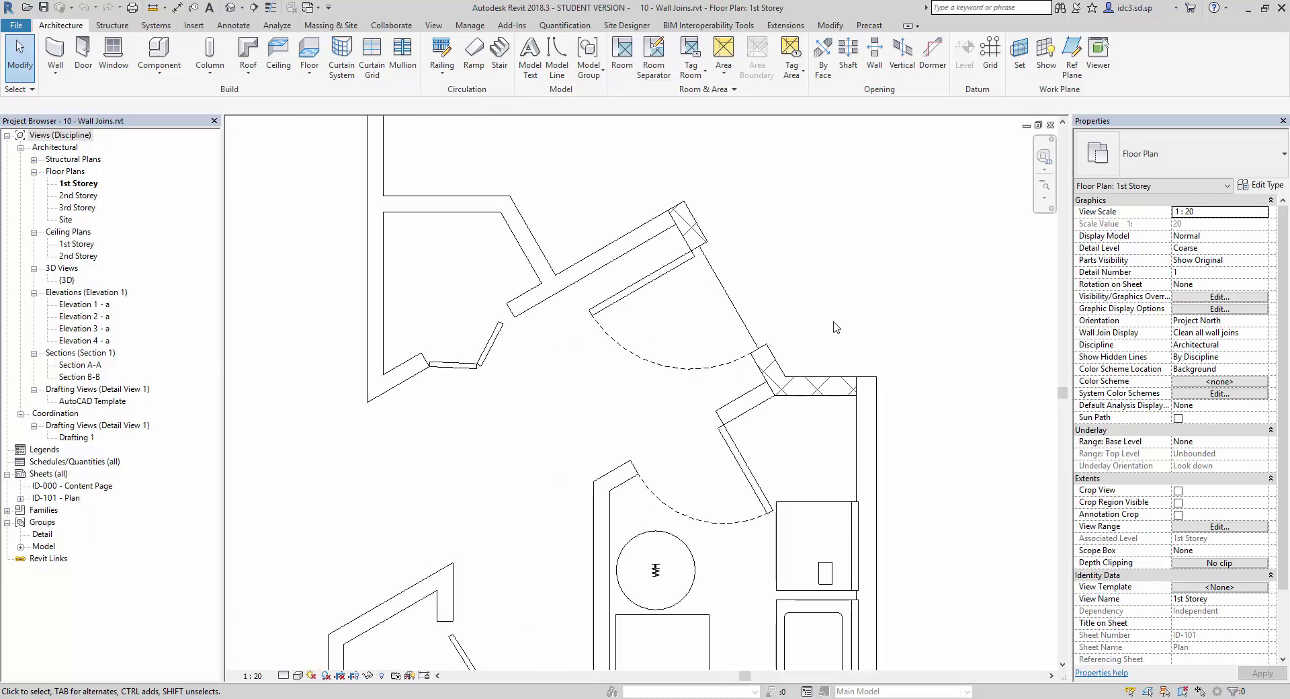
pyautogui.scroll(-1, 800, 323)
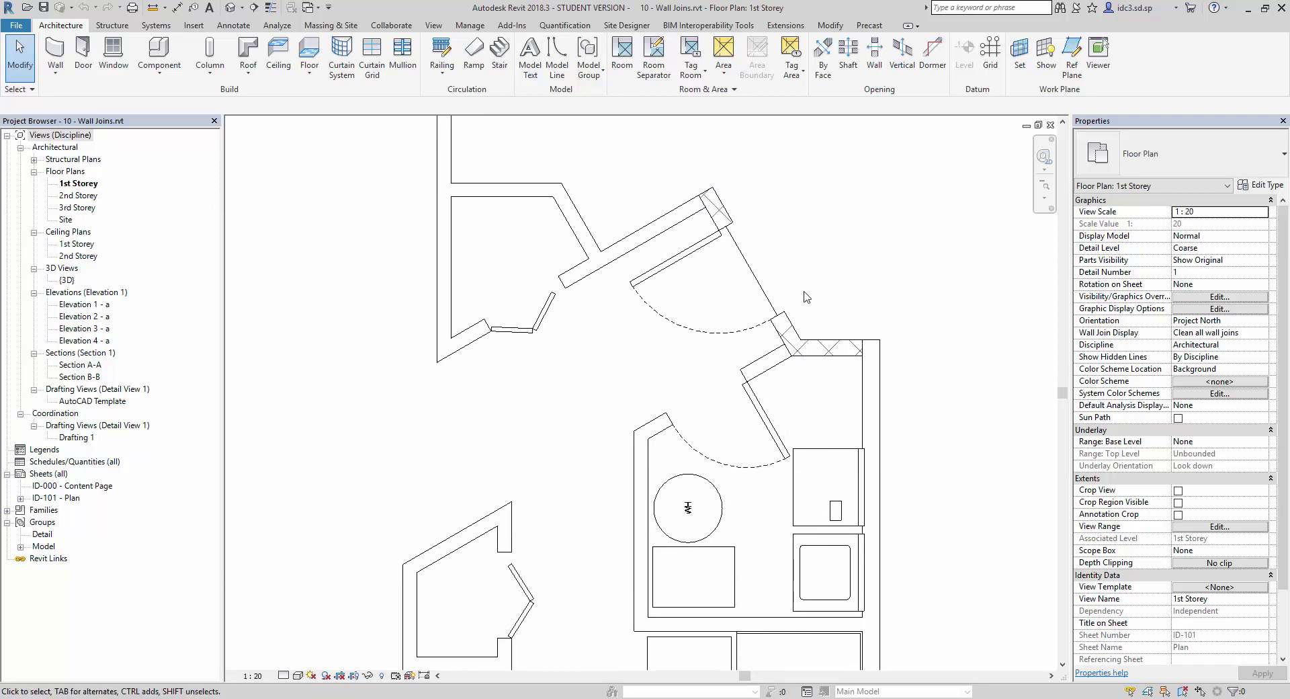
pyautogui.moveTo(694, 150)
pyautogui.mouseDown()
pyautogui.moveTo(684, 232)
pyautogui.moveTo(749, 334)
pyautogui.moveTo(860, 383)
pyautogui.moveTo(874, 242)
pyautogui.moveTo(699, 161)
pyautogui.mouseUp()
pyautogui.moveTo(443, 298)
pyautogui.mouseDown()
pyautogui.moveTo(444, 375)
pyautogui.moveTo(474, 336)
pyautogui.moveTo(436, 290)
pyautogui.mouseUp()
pyautogui.moveTo(482, 455)
pyautogui.mouseDown()
pyautogui.moveTo(475, 511)
pyautogui.moveTo(530, 549)
pyautogui.moveTo(455, 499)
pyautogui.mouseUp()
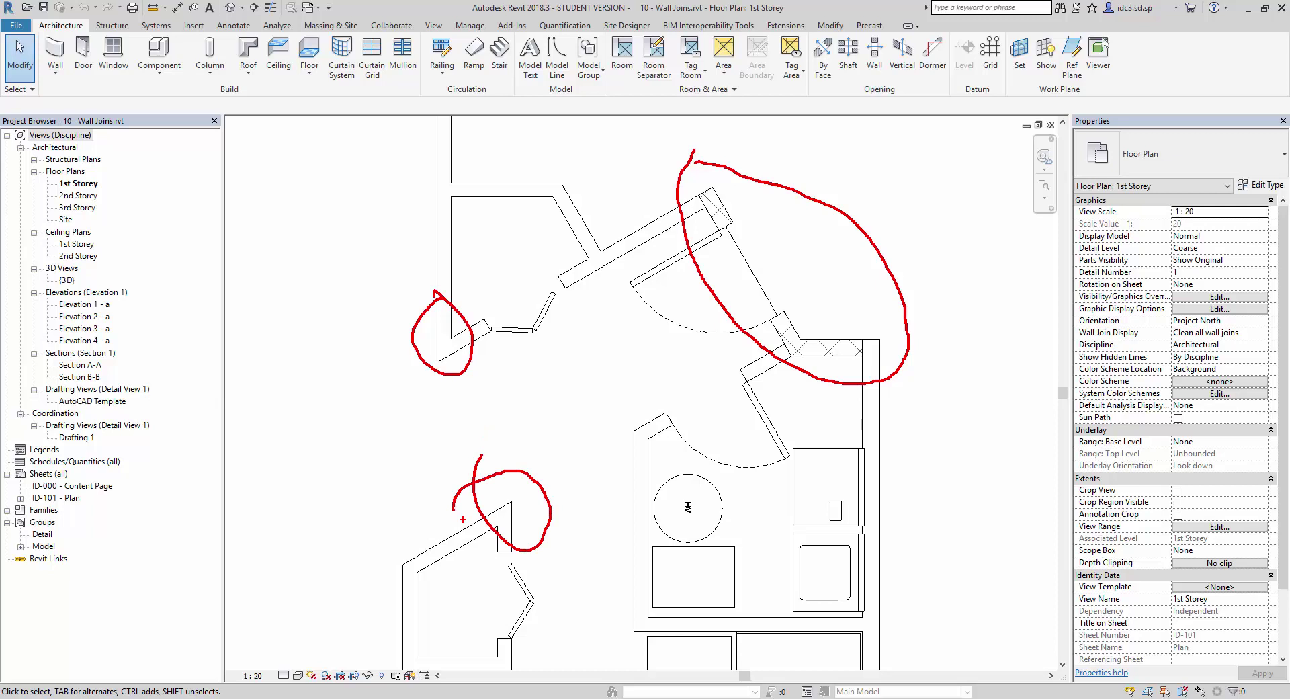
pyautogui.press('Escape')
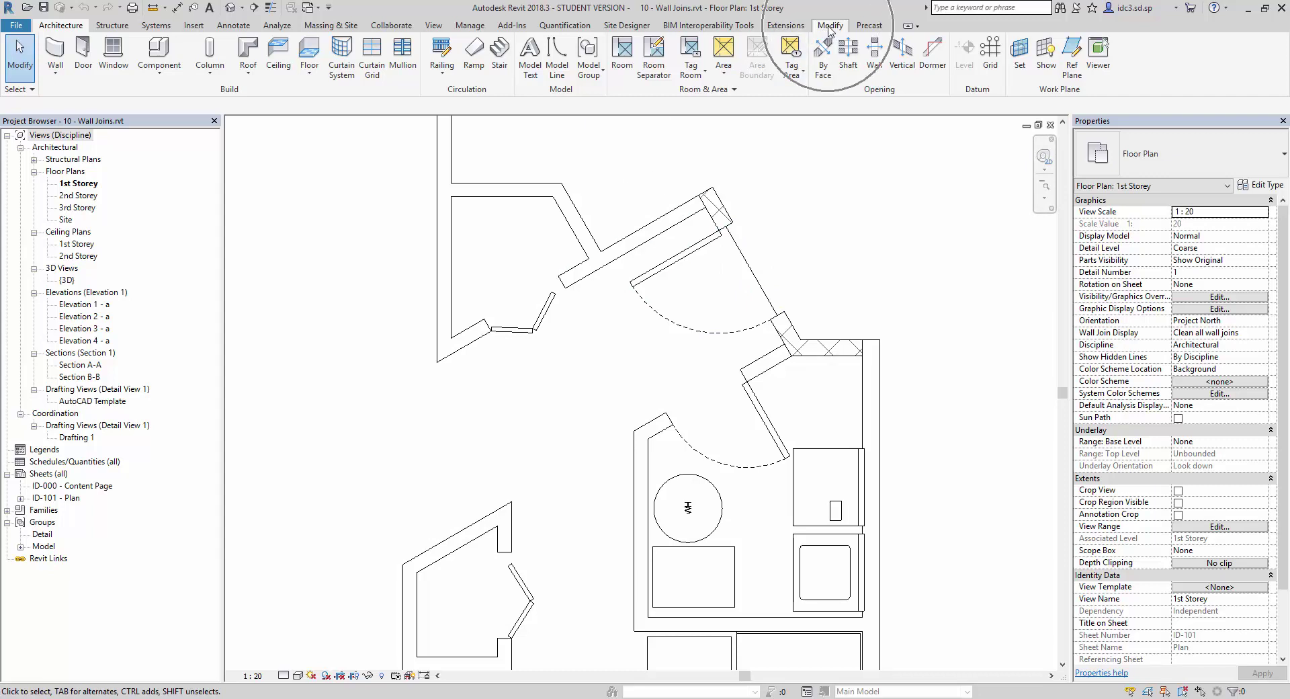
# - Start Wall Joins and select the corner where the hatched wall meets the vertical wall
pyautogui.click(831, 27)
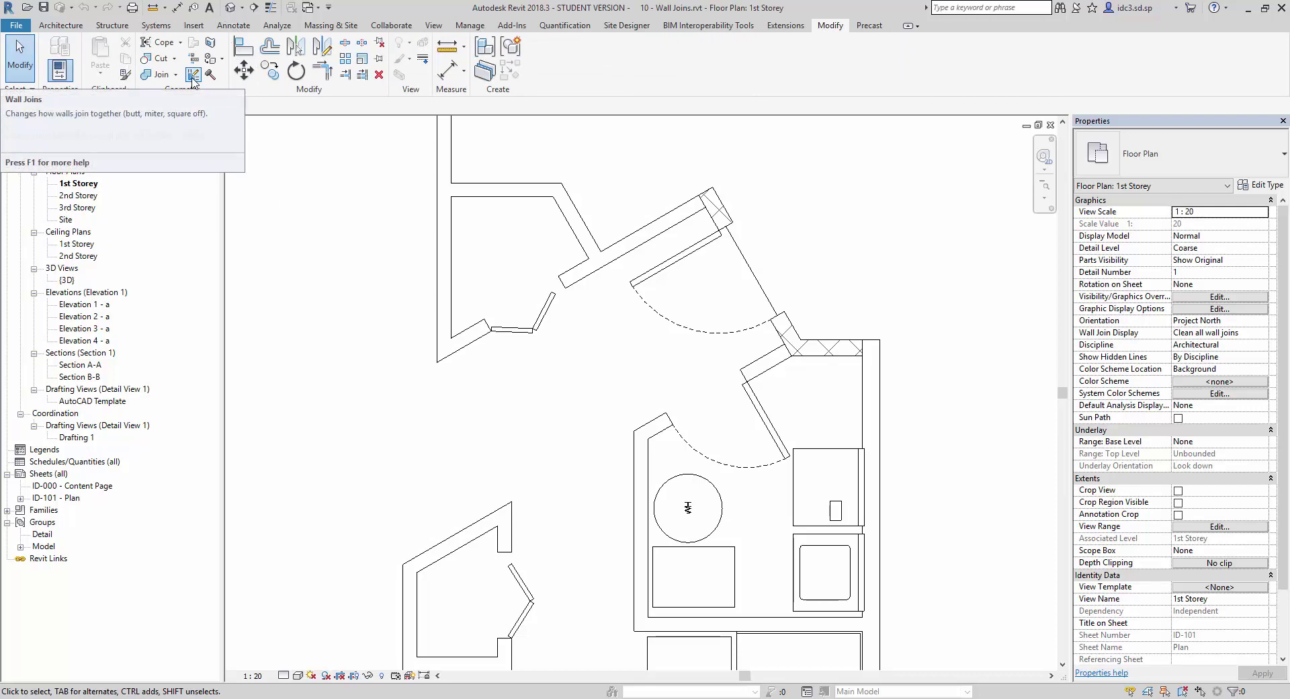
pyautogui.click(193, 75)
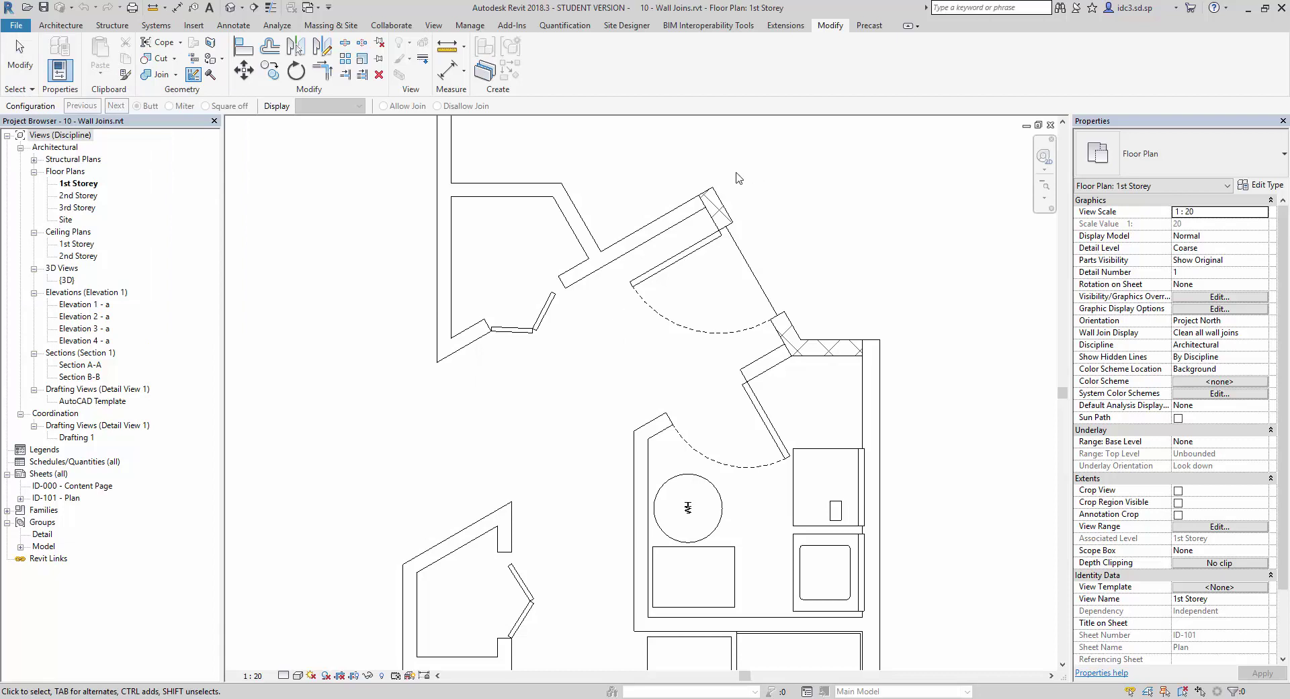
pyautogui.scroll(2, 870, 332)
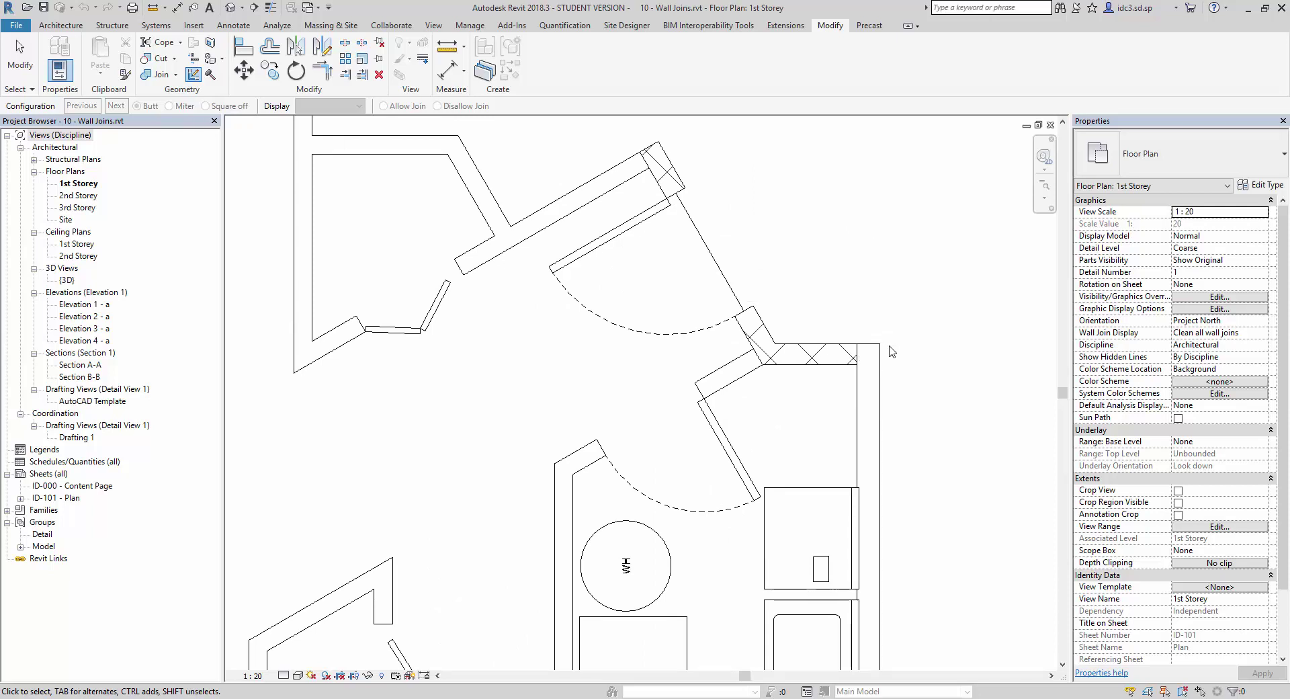
pyautogui.scroll(2, 867, 355)
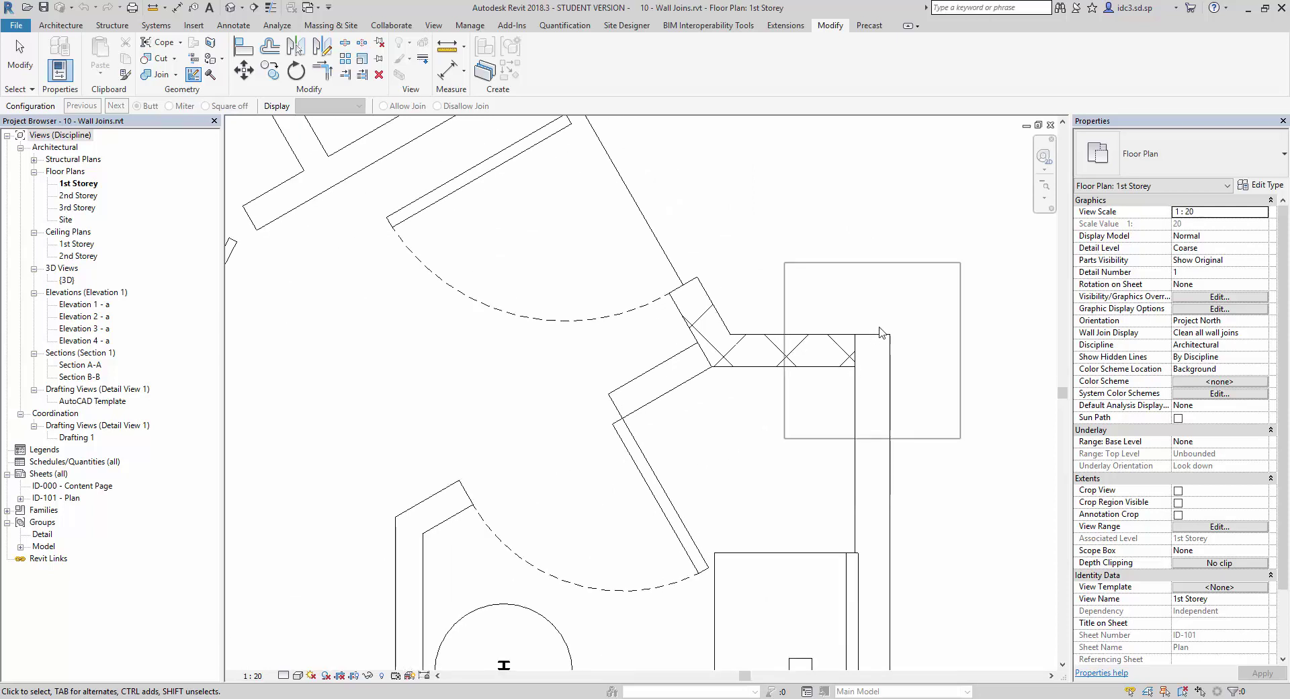
pyautogui.click(864, 358)
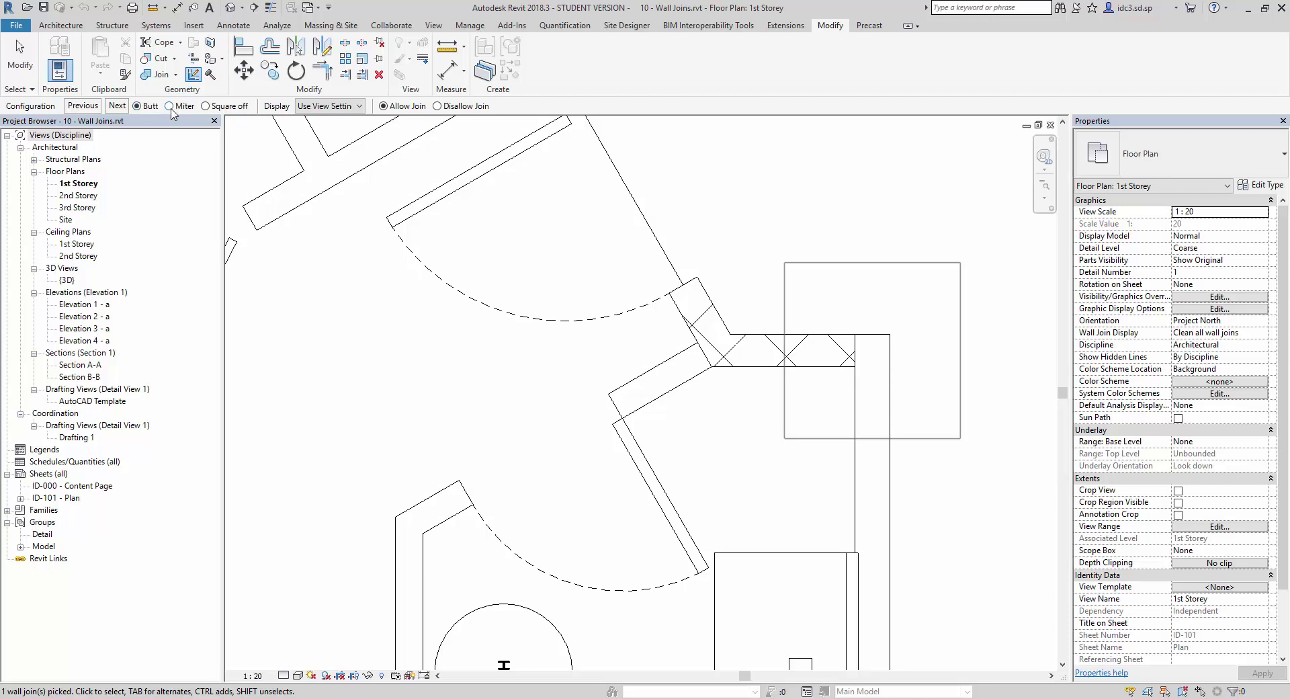
# - Try a miter, then cycle butt join arrangements until the hatched wall runs past the corner
pyautogui.click(169, 106)
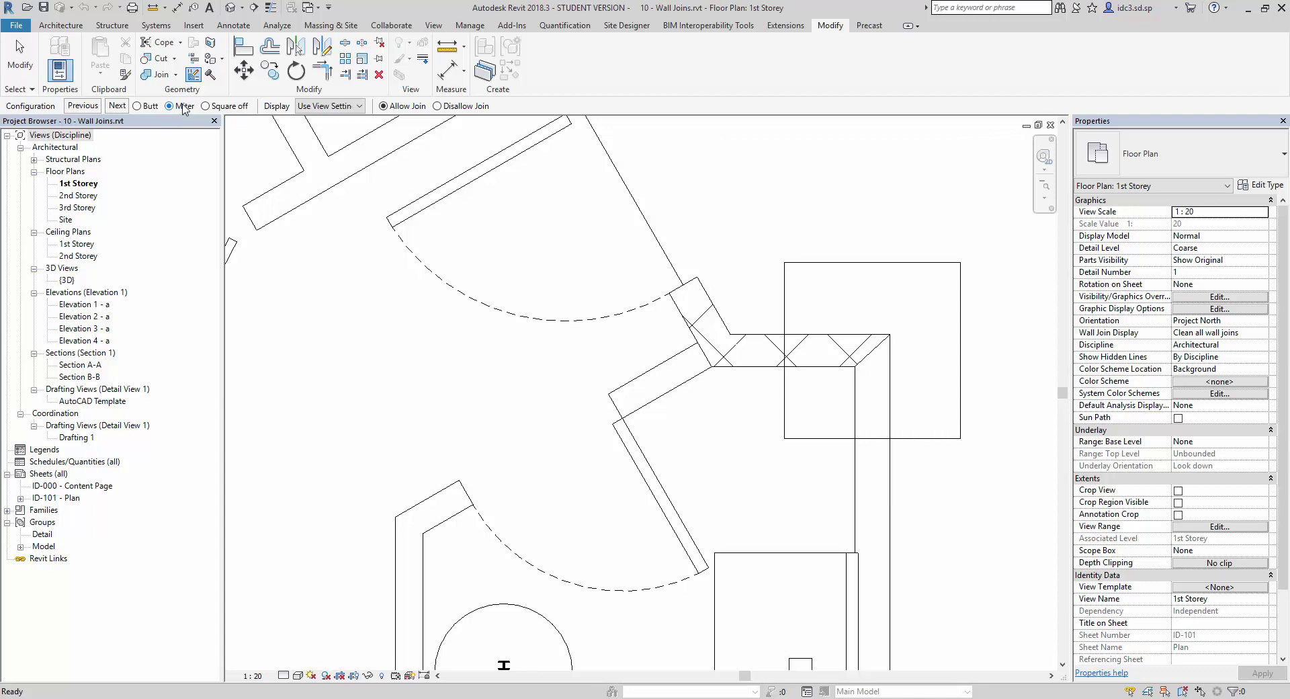
pyautogui.click(141, 107)
pyautogui.click(117, 107)
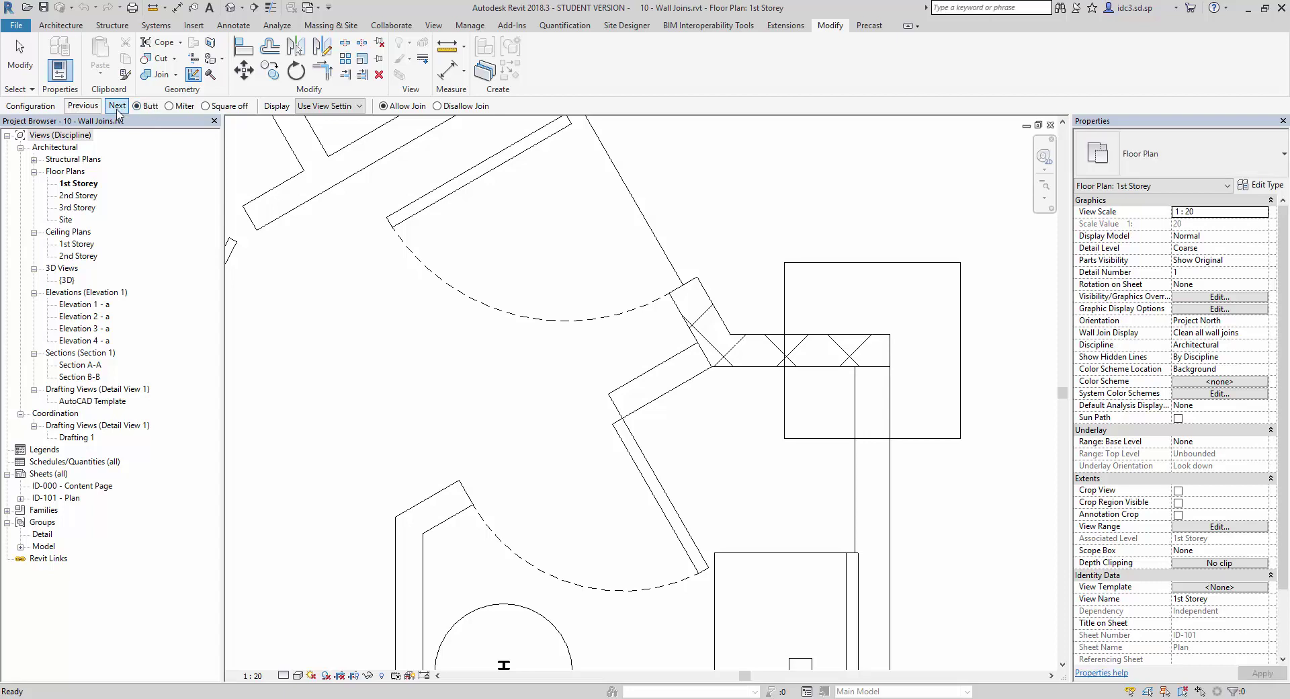
pyautogui.click(117, 106)
pyautogui.click(116, 107)
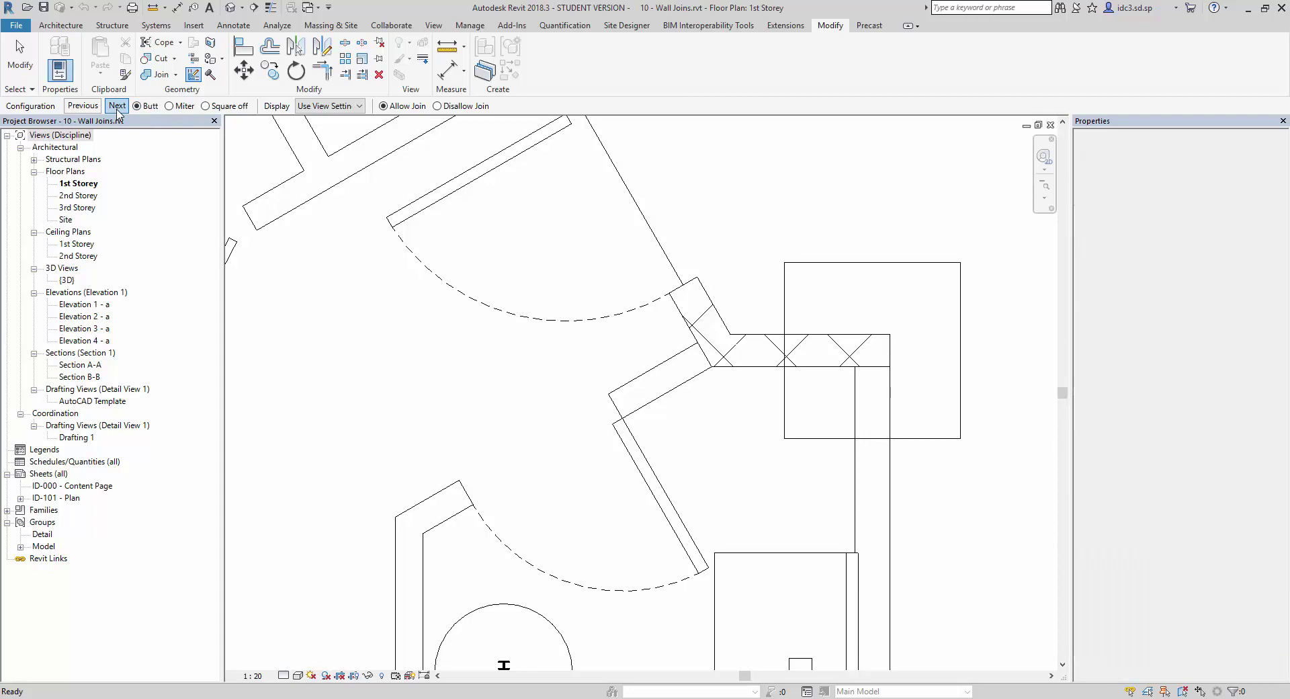
pyautogui.click(117, 107)
pyautogui.click(117, 108)
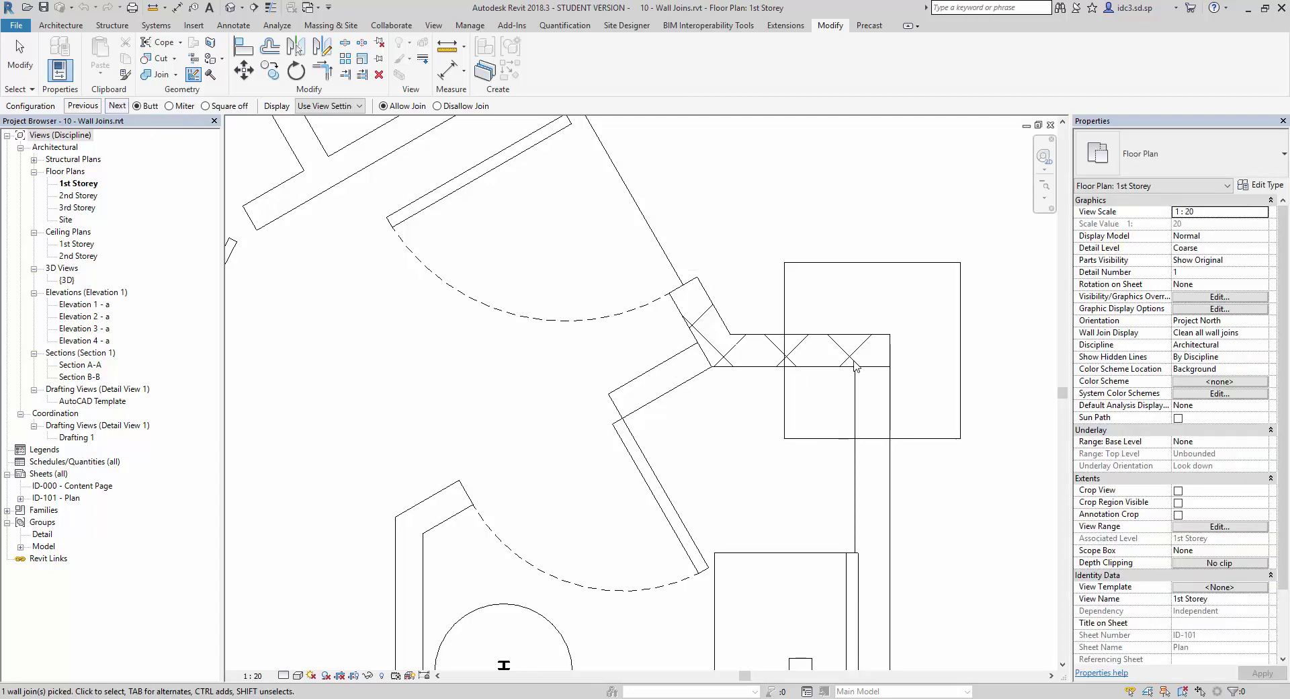
pyautogui.press('Escape')
pyautogui.press('Escape')
# - Pan and zoom to the pointed lower-left corner where the diagonal and vertical walls meet
pyautogui.scroll(-3, 526, 390)
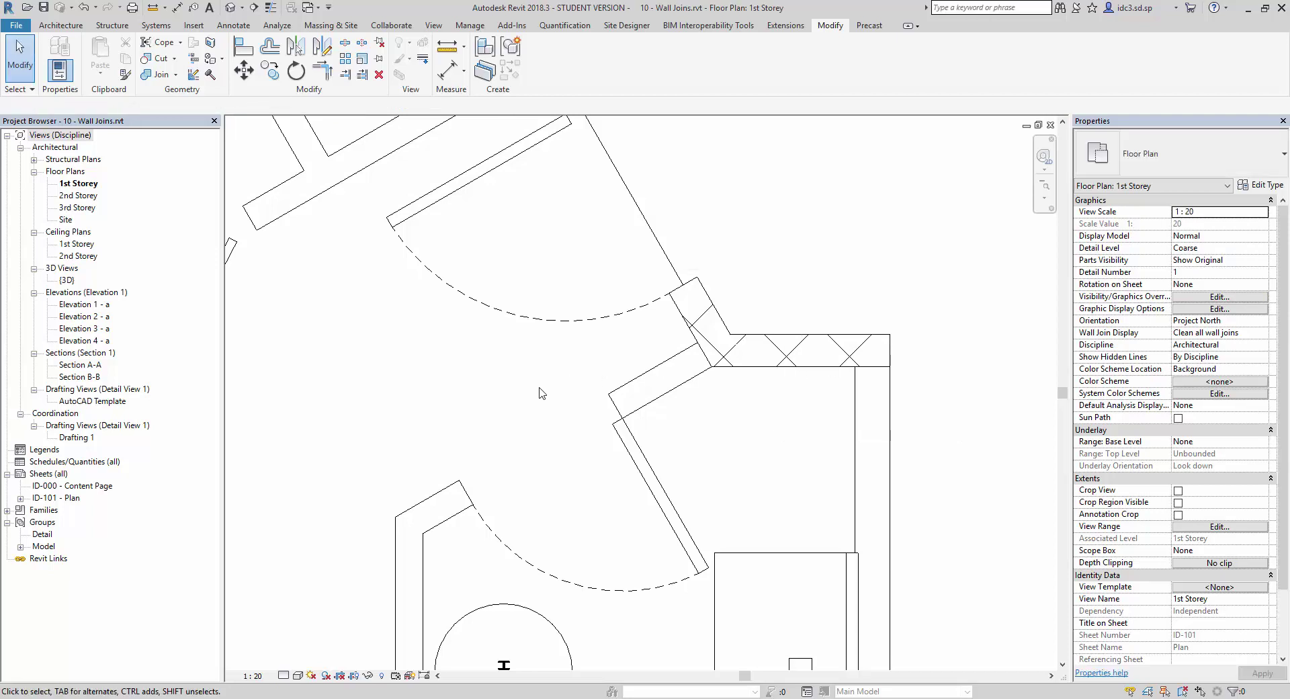
pyautogui.scroll(1, 522, 403)
pyautogui.moveTo(522, 403); pyautogui.dragTo(573, 321, button='middle')
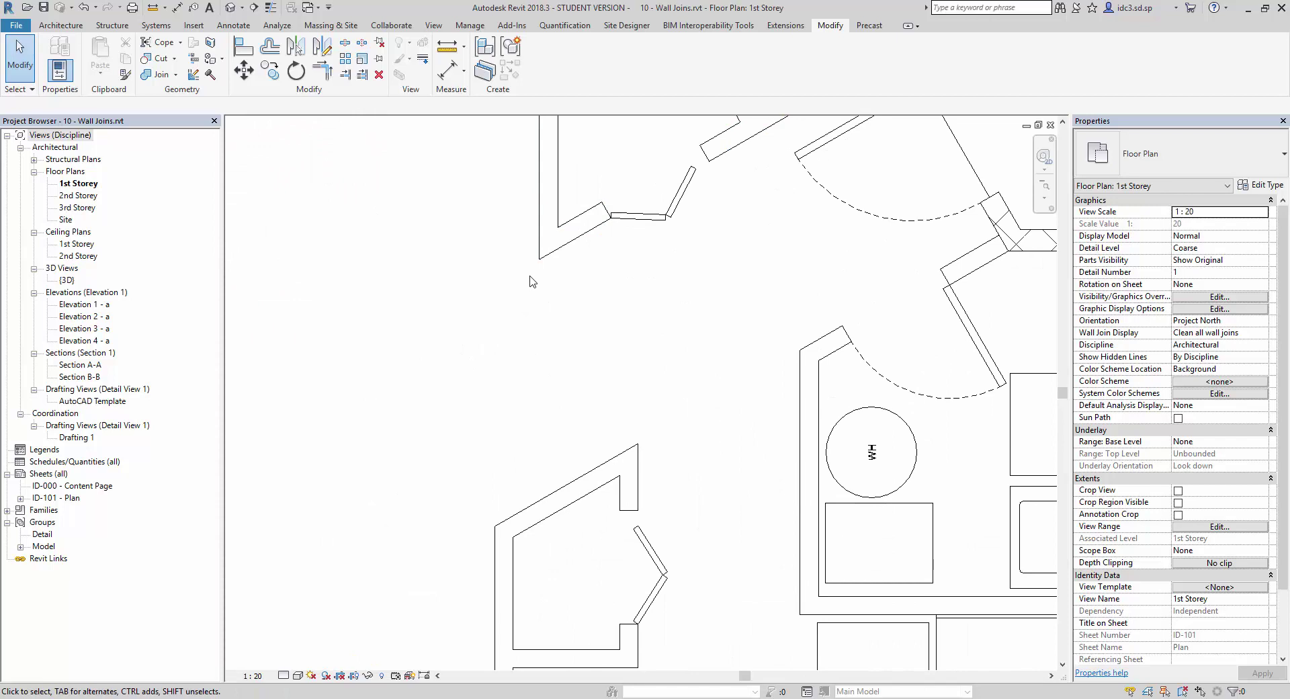
pyautogui.moveTo(515, 187); pyautogui.dragTo(497, 190)
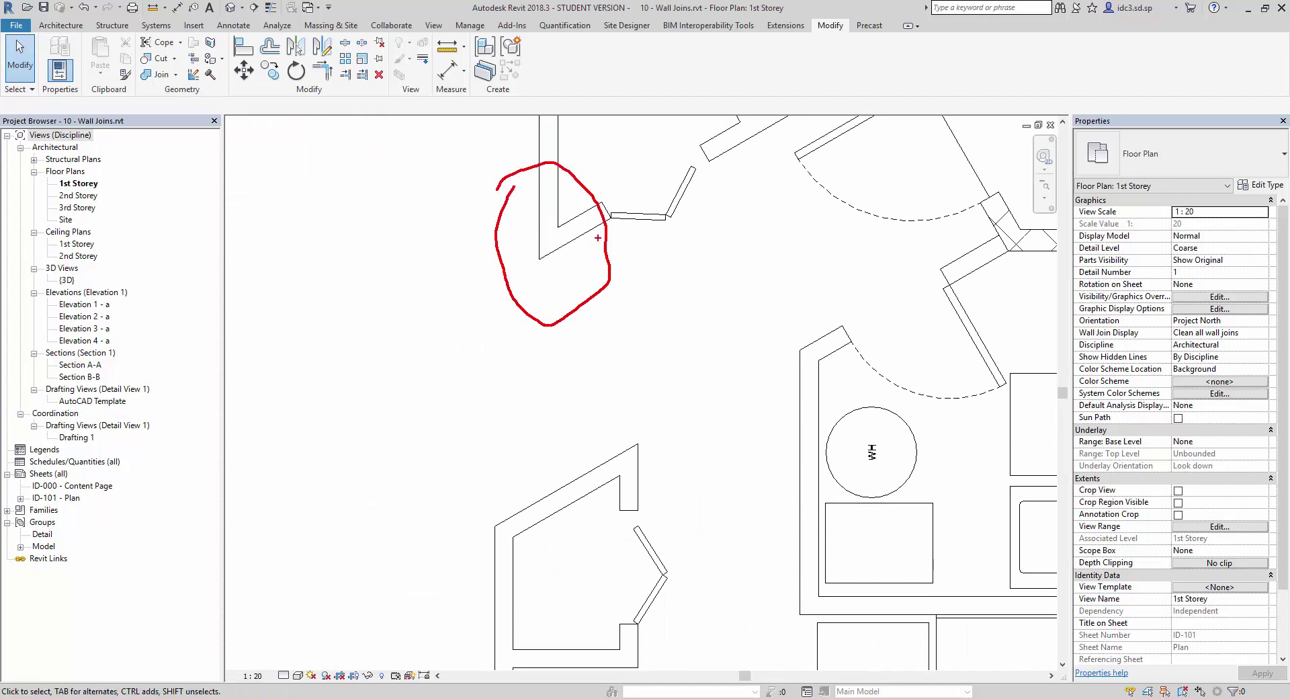
pyautogui.moveTo(547, 347); pyautogui.dragTo(613, 376, button='middle')
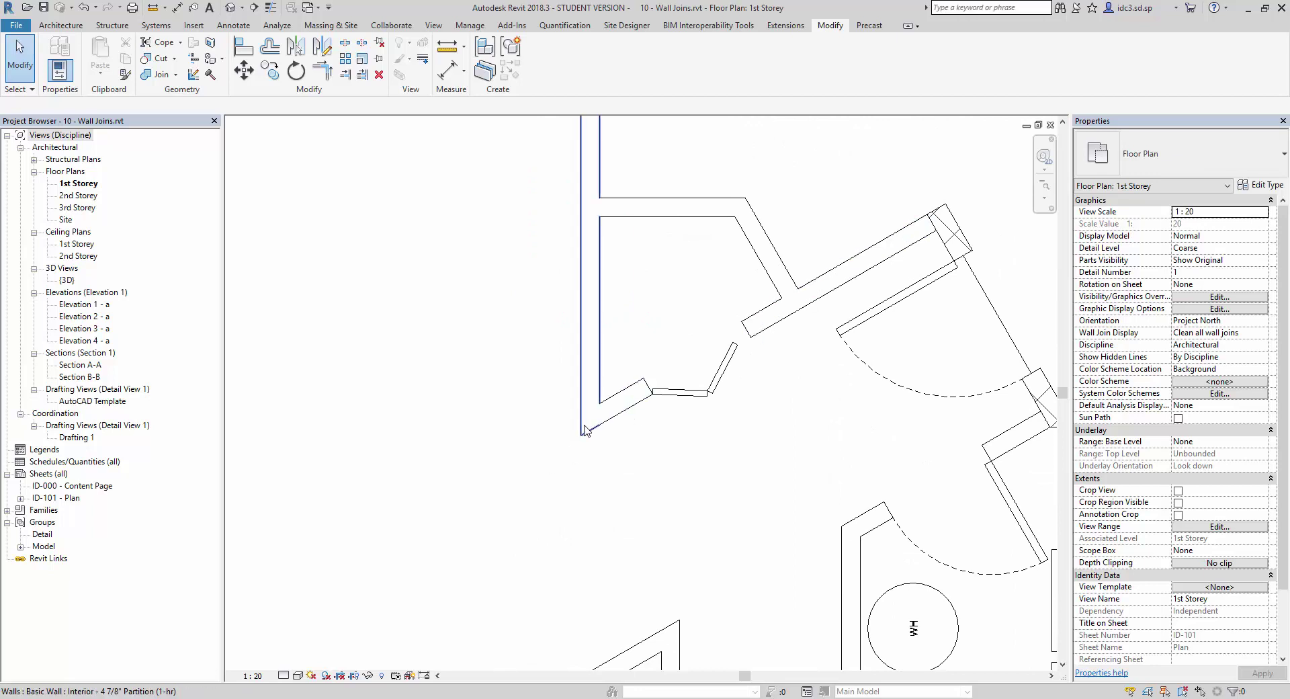
pyautogui.scroll(2, 585, 430)
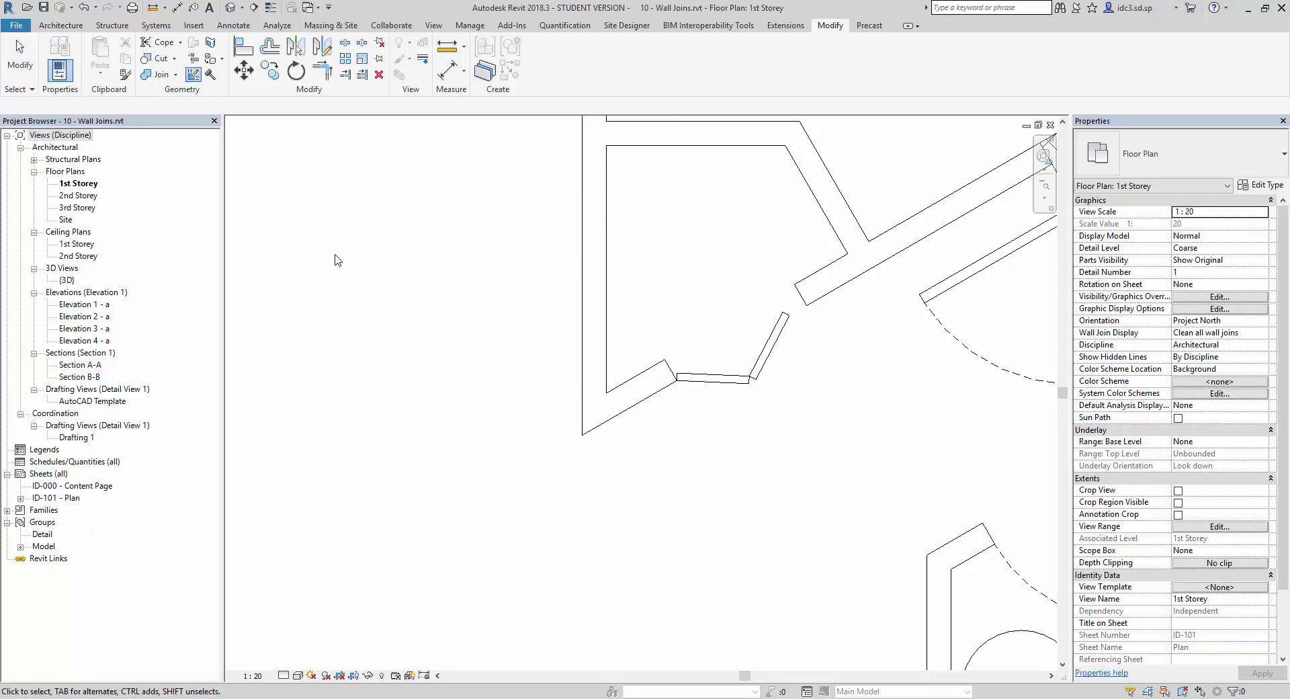
# - Pick the lower-left corner join, try Miter, then set it to Square off
pyautogui.click(605, 416)
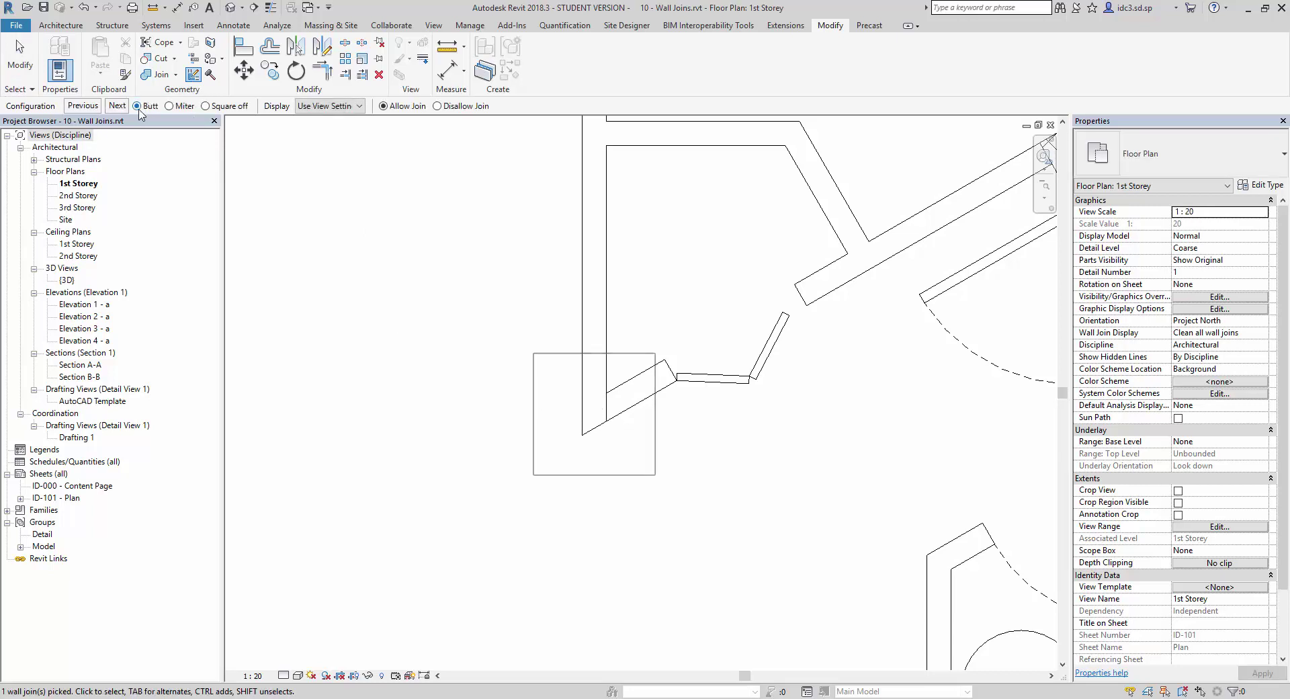
pyautogui.click(168, 107)
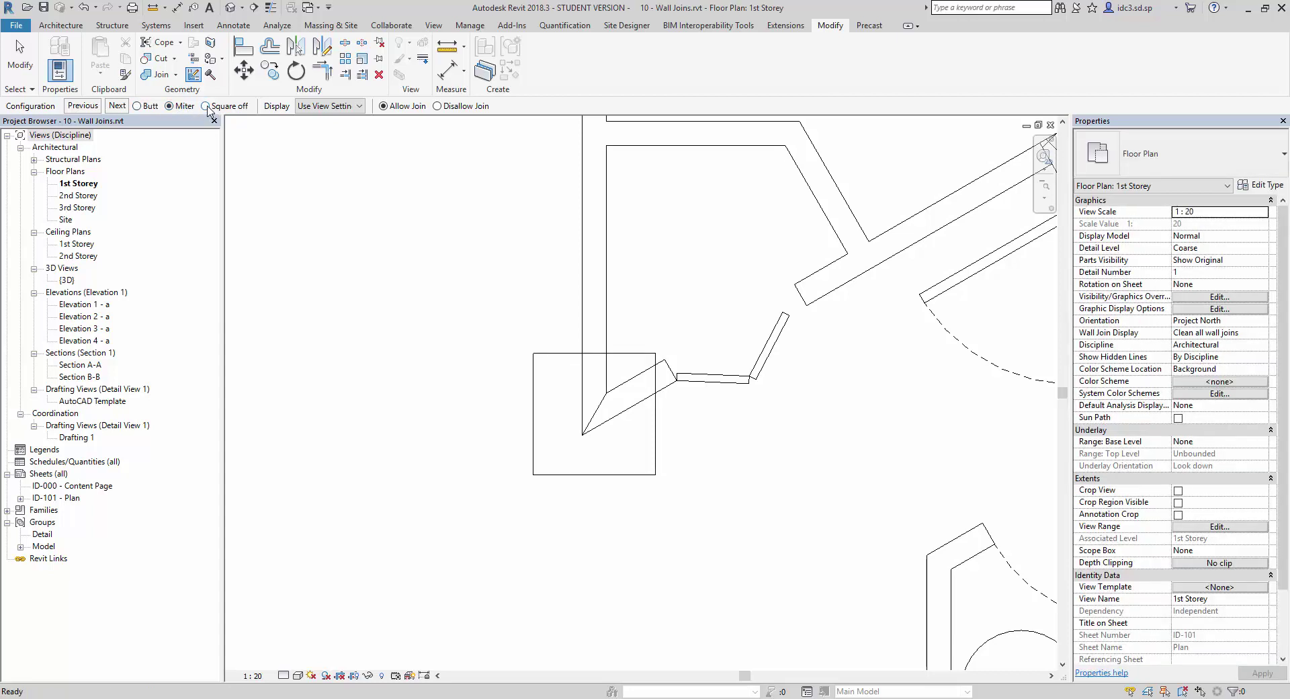
pyautogui.click(205, 106)
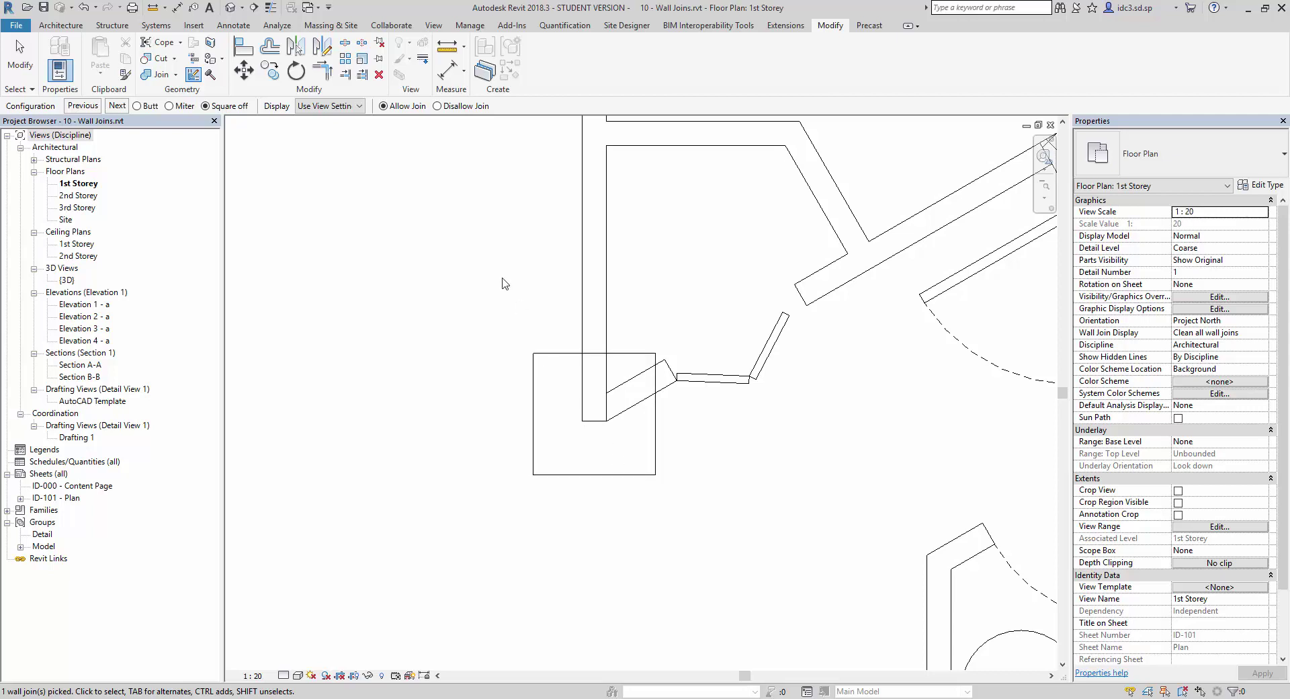
pyautogui.press('Escape')
pyautogui.press('Escape')
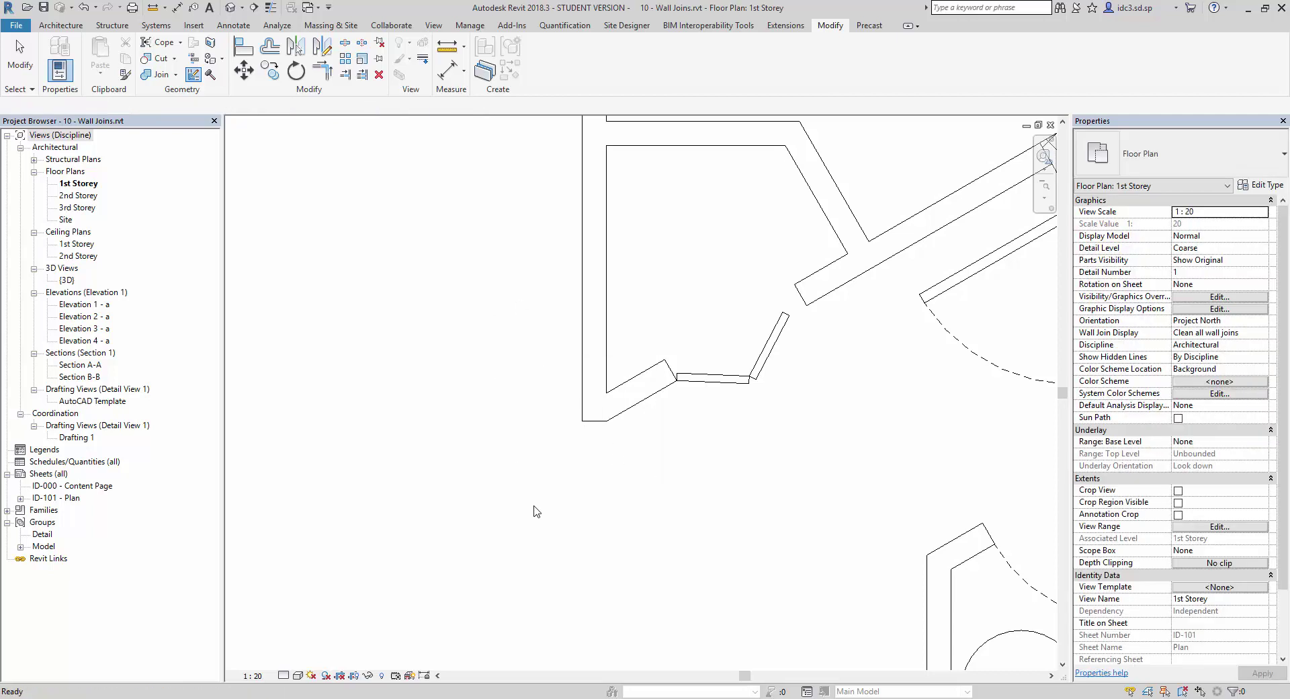
pyautogui.scroll(2, 585, 410)
# - Zoom and pan to the pointed corner of the angled wall beside the WH circle
pyautogui.scroll(2, 608, 410)
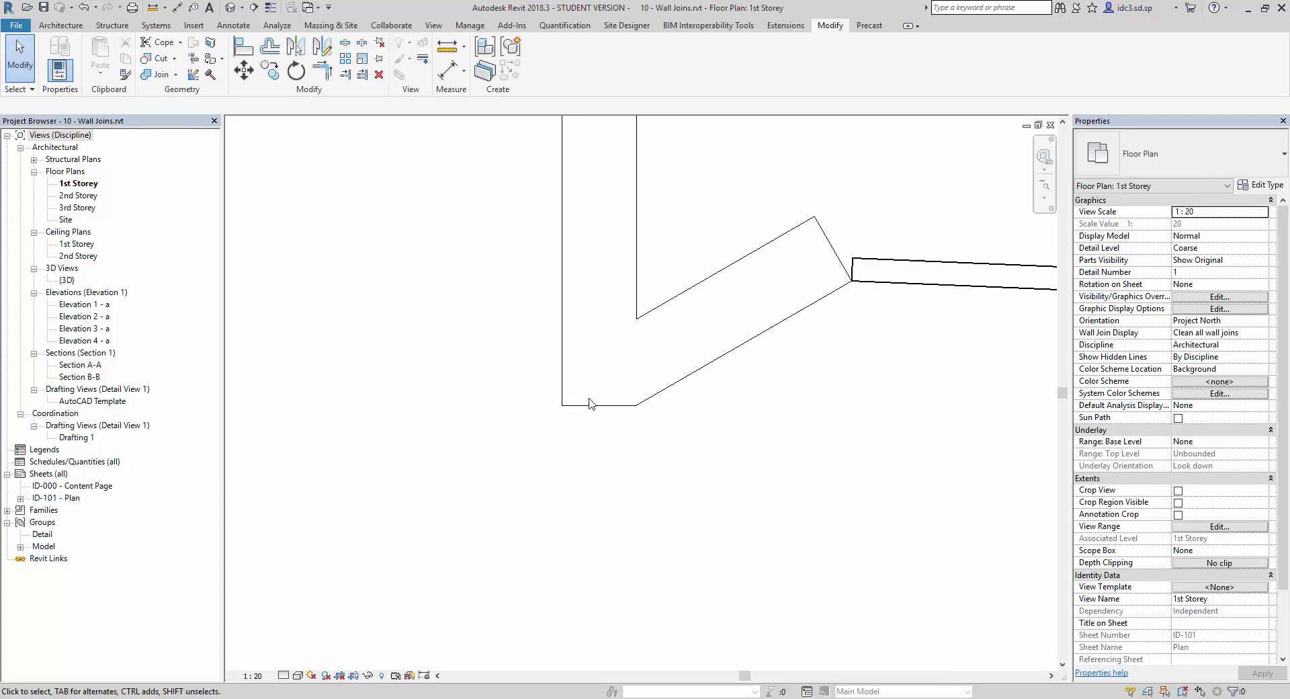
pyautogui.scroll(-2, 619, 372)
pyautogui.scroll(-2, 613, 399)
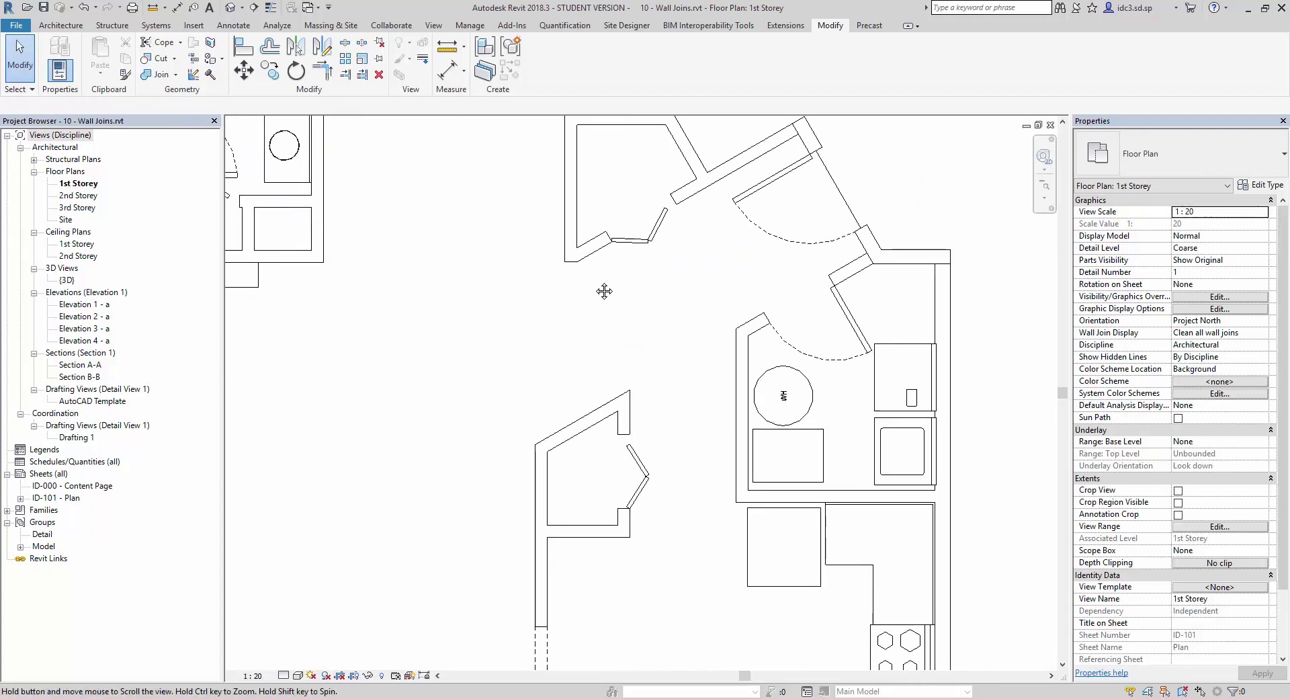
pyautogui.scroll(1, 638, 423)
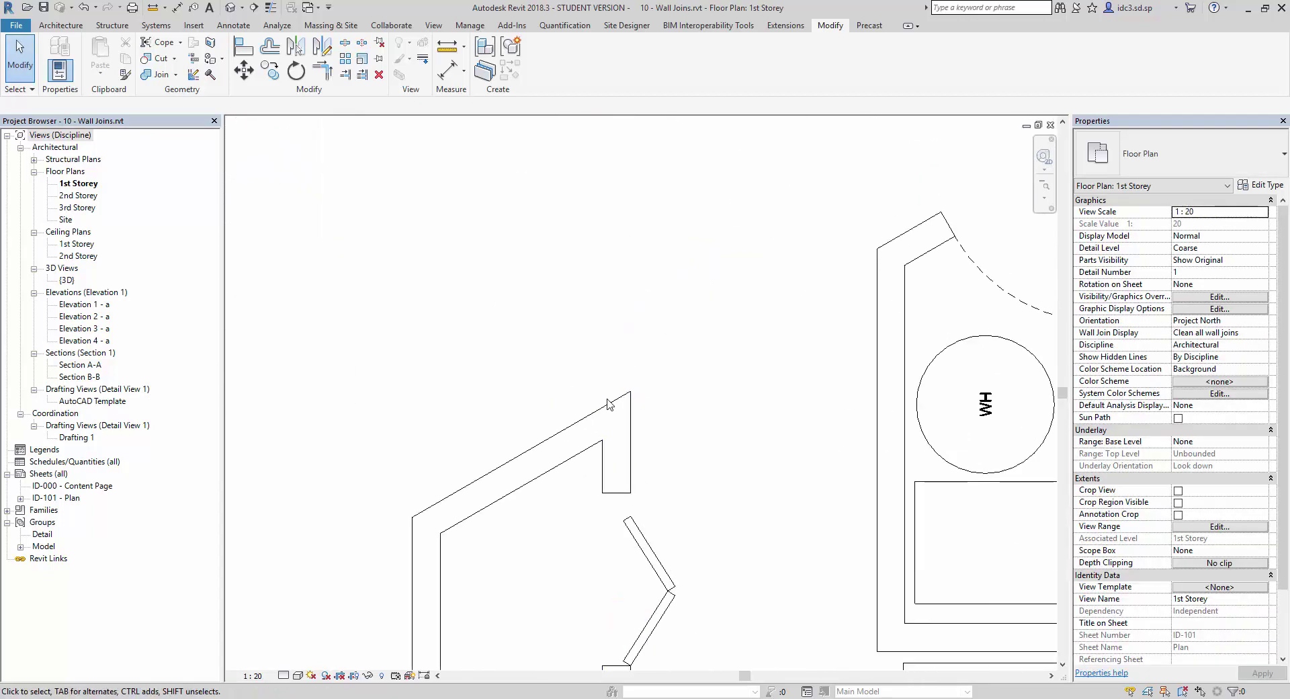
pyautogui.moveTo(611, 444); pyautogui.dragTo(604, 392, button='middle')
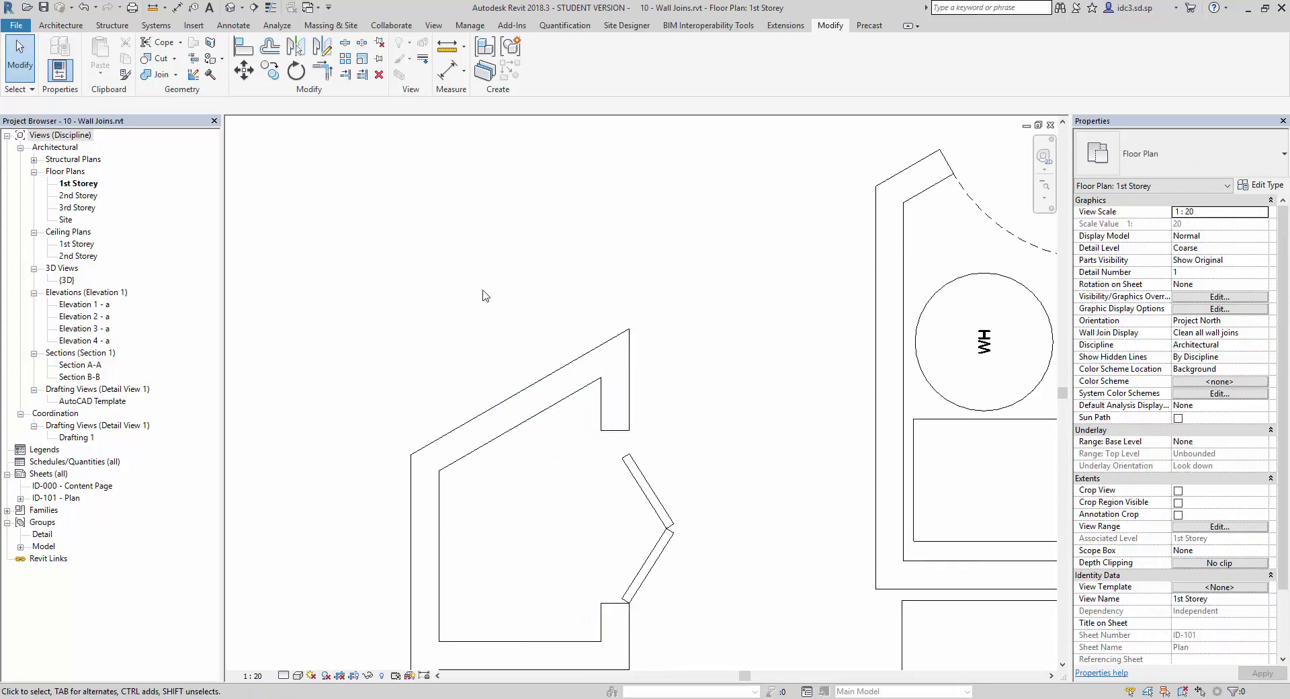
# - Square off the pointed corner beside the WH circle and cycle its join configurations
pyautogui.click(194, 75)
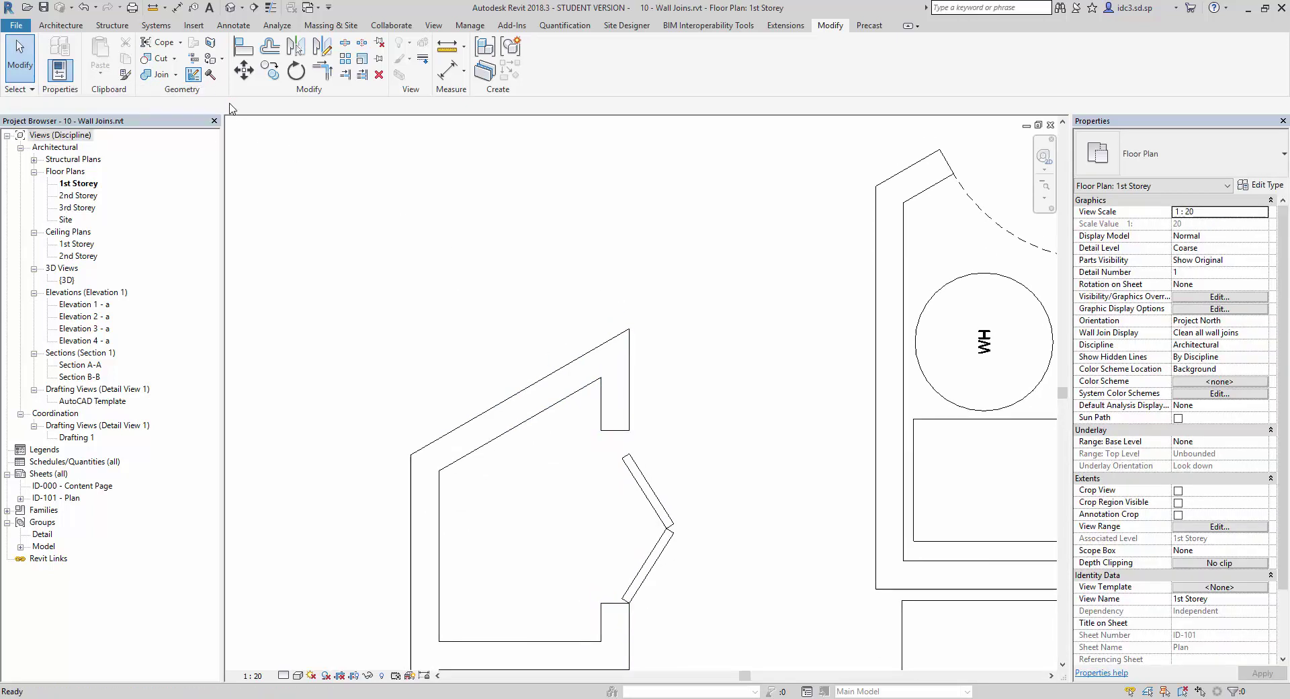
pyautogui.click(611, 369)
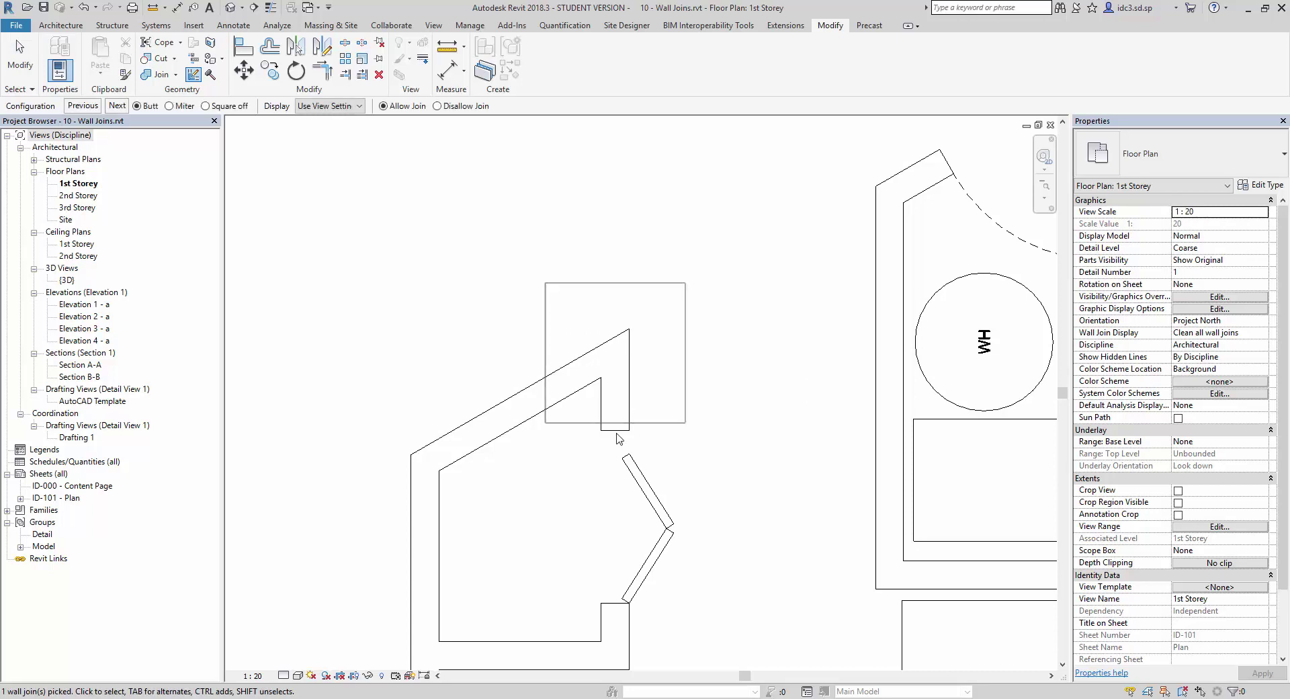
pyautogui.click(206, 106)
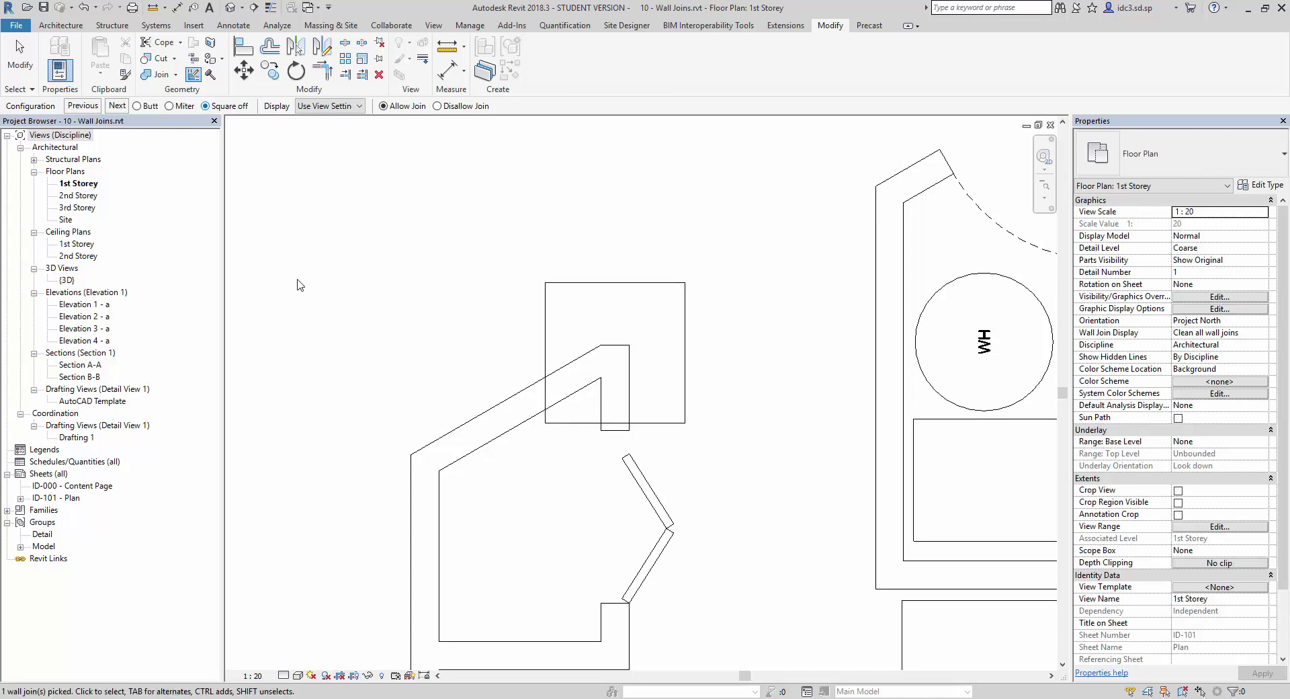
pyautogui.click(125, 108)
pyautogui.click(89, 110)
pyautogui.click(117, 107)
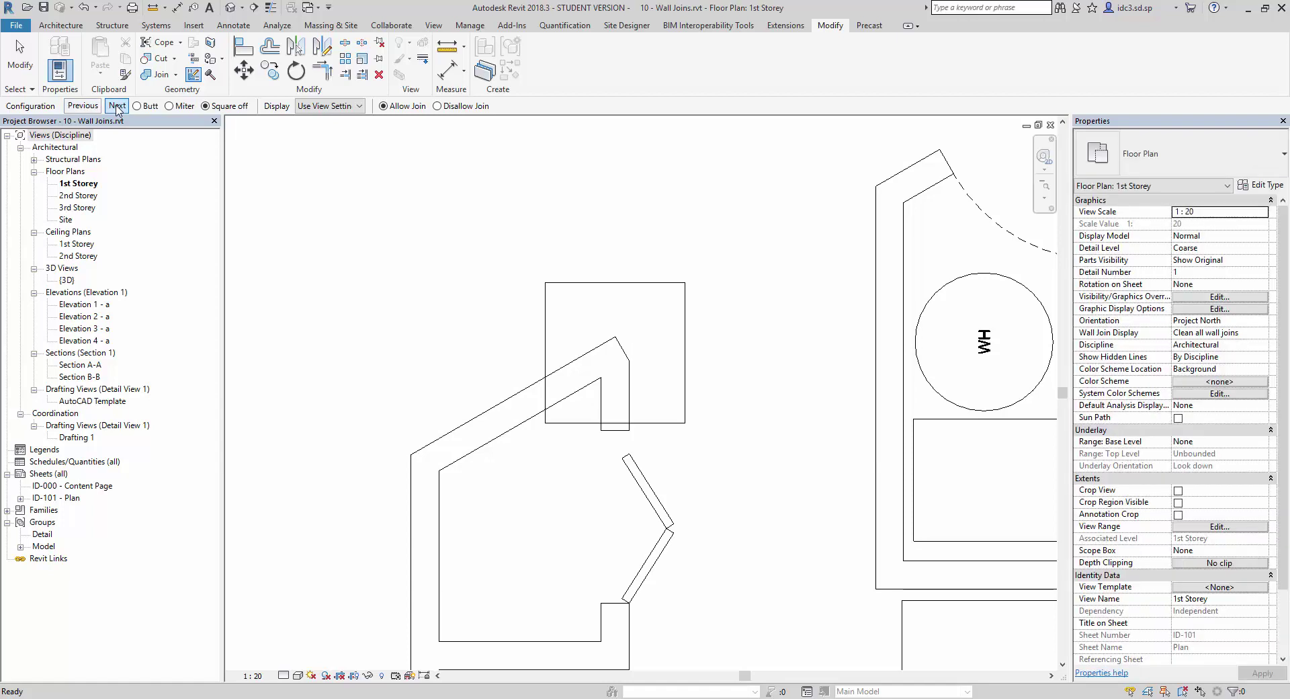
pyautogui.click(120, 108)
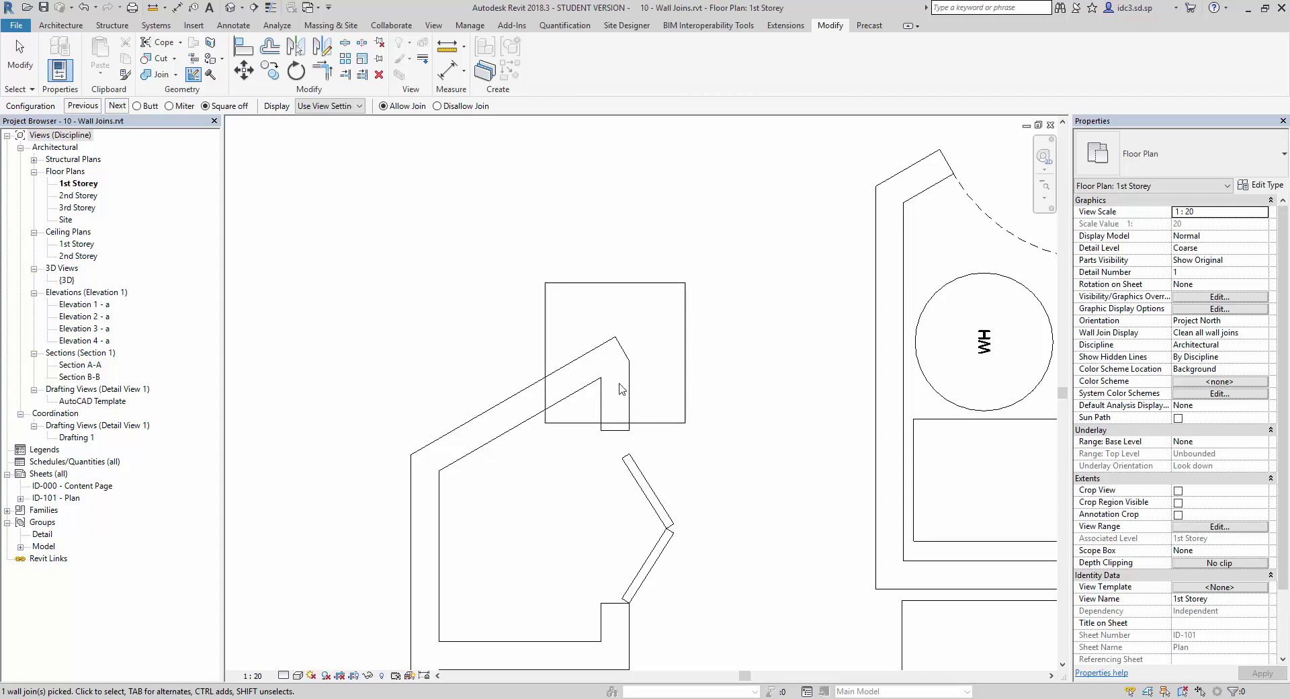
pyautogui.press('Escape')
pyautogui.press('Escape')
pyautogui.scroll(-3, 686, 365)
pyautogui.scroll(-2, 658, 368)
pyautogui.scroll(2, 625, 371)
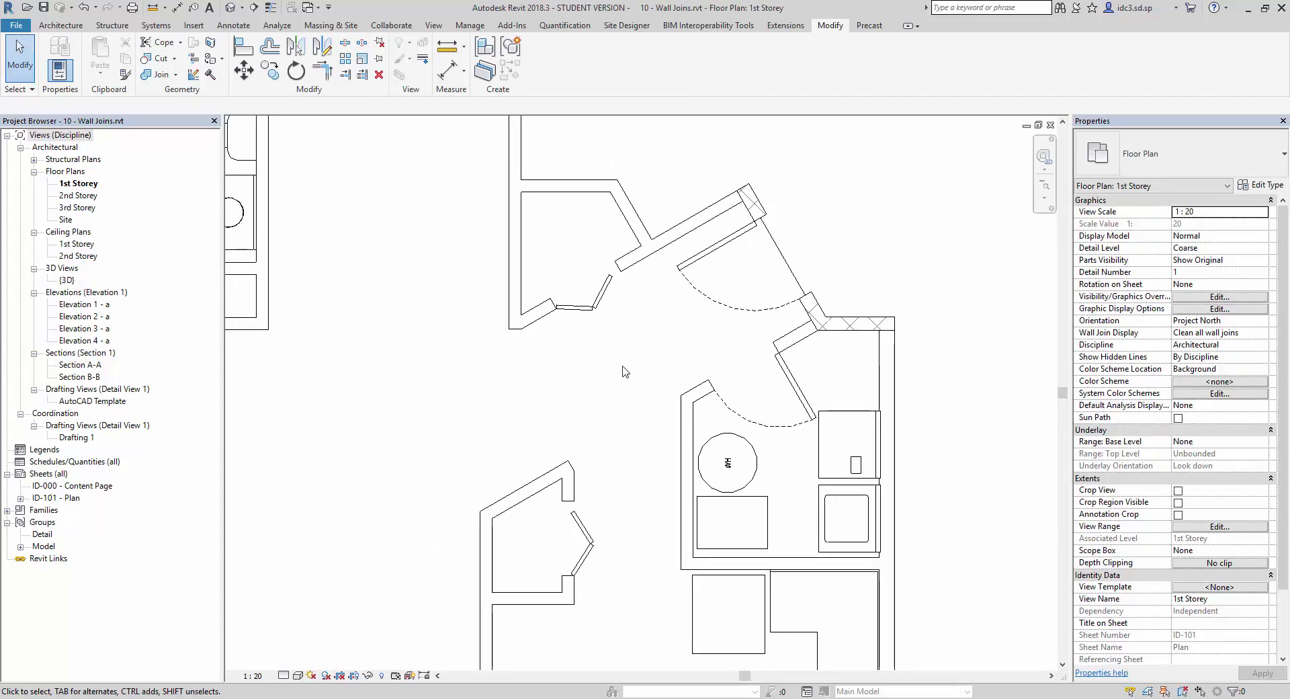